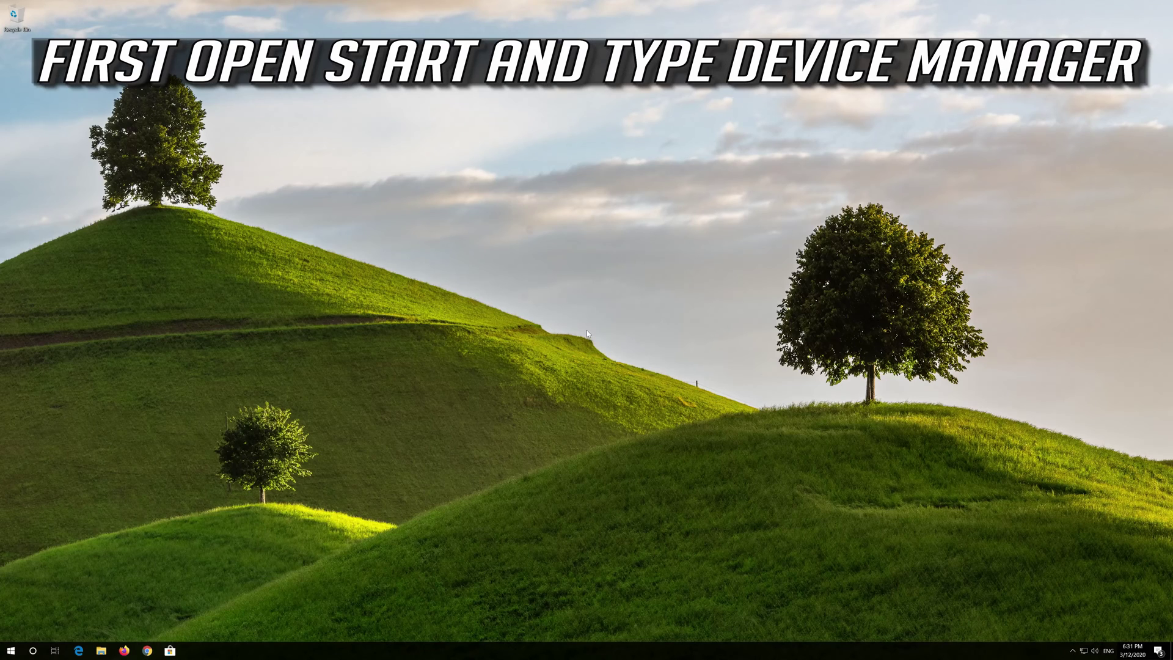
# Search the Start menu for 'device manager'
pyautogui.press('super')
pyautogui.write('device')
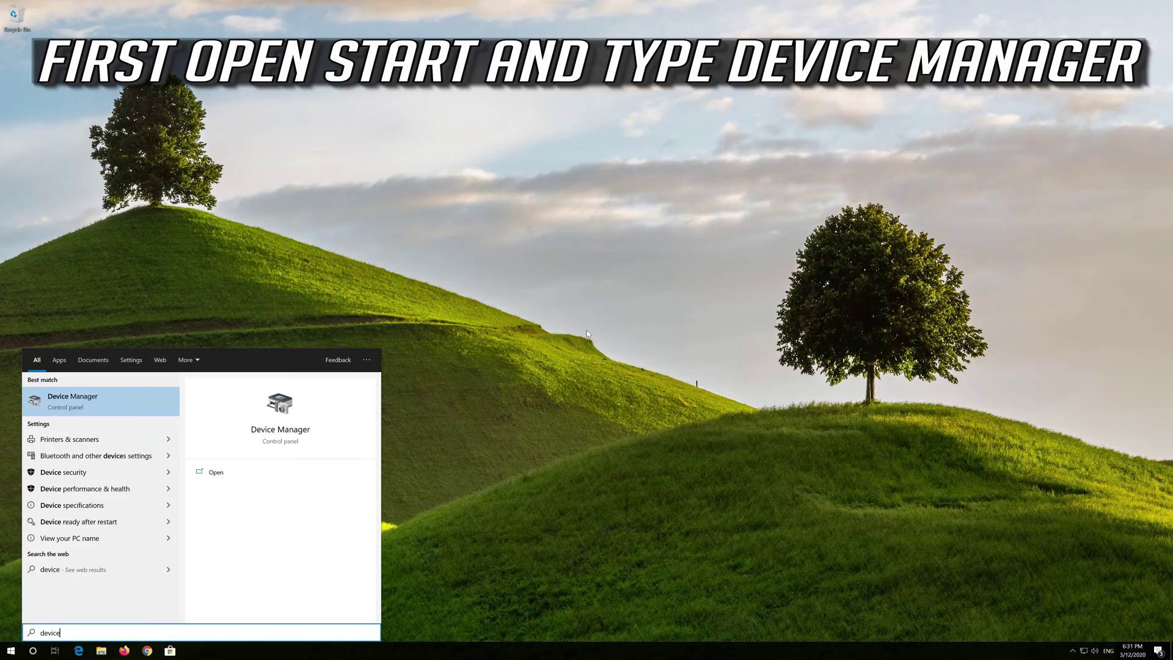
pyautogui.write(' manager')
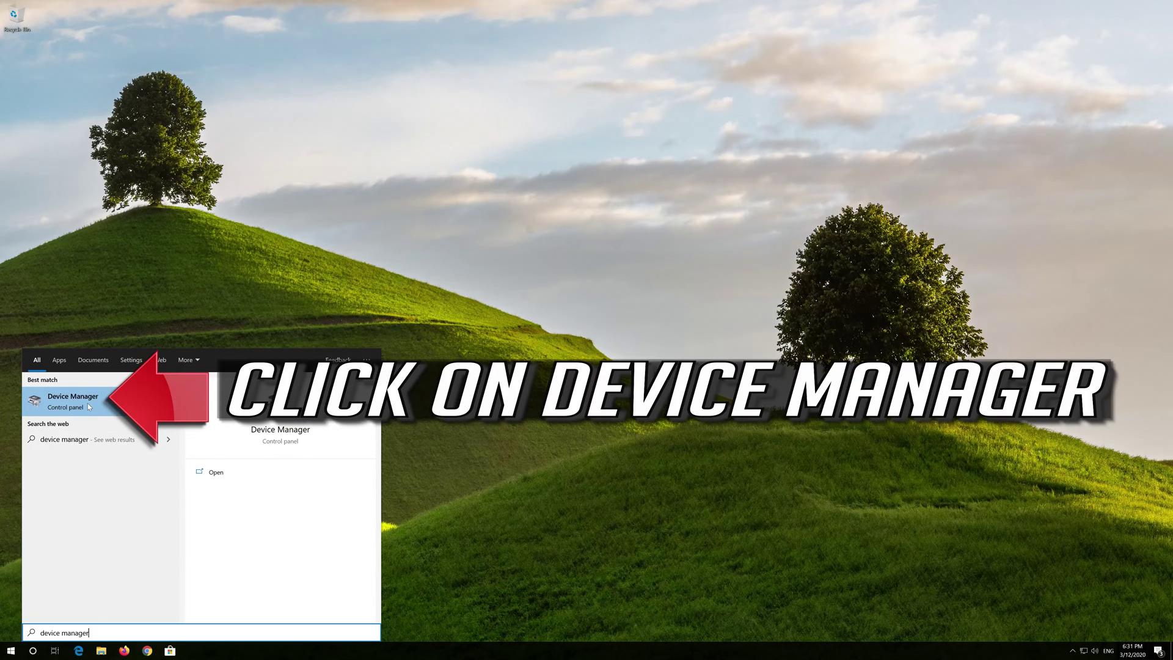
# Open Device Manager and right-click High Definition Audio Device under Sound, video and game controllers
pyautogui.click(88, 406)
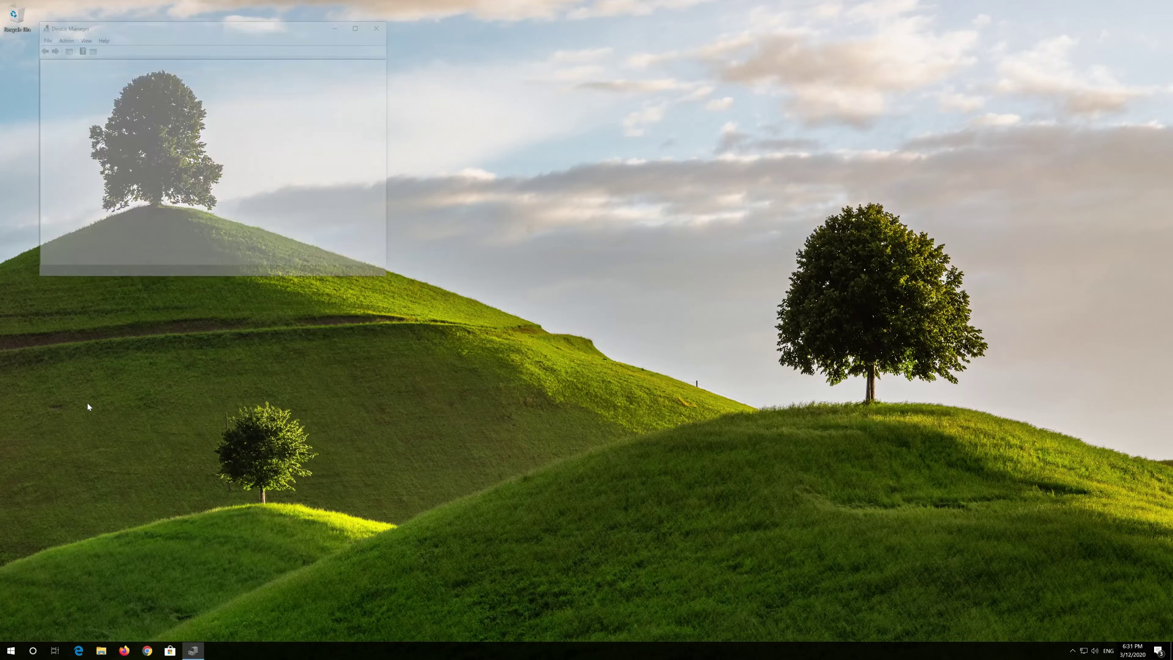
pyautogui.moveTo(244, 32); pyautogui.dragTo(572, 165)
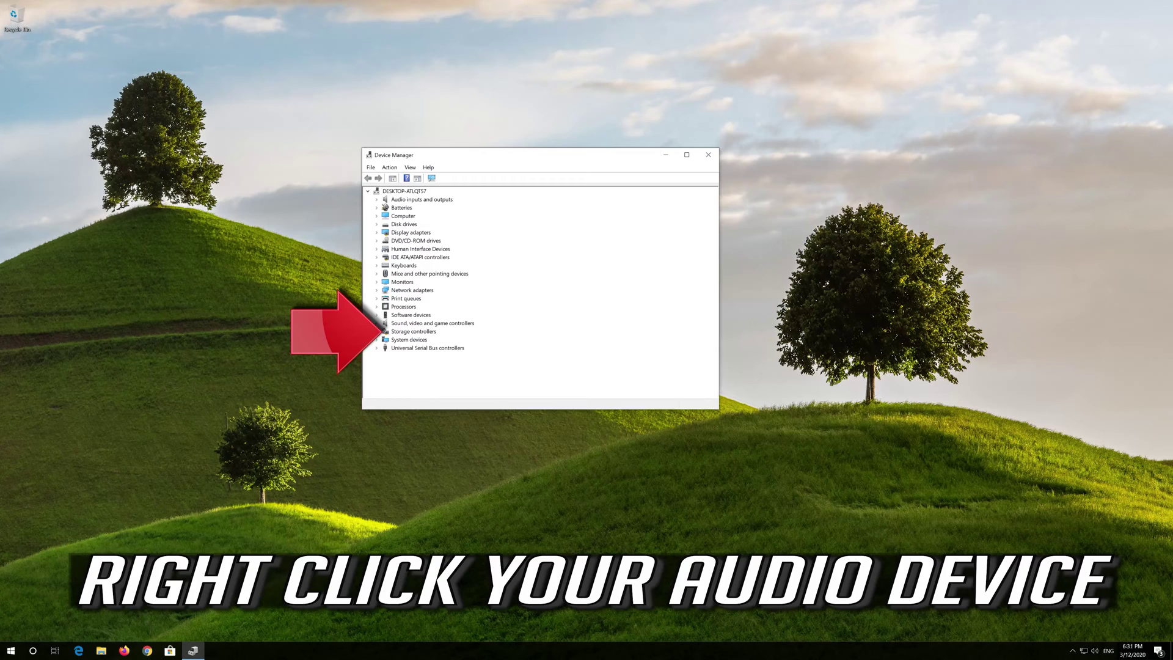
pyautogui.click(376, 323)
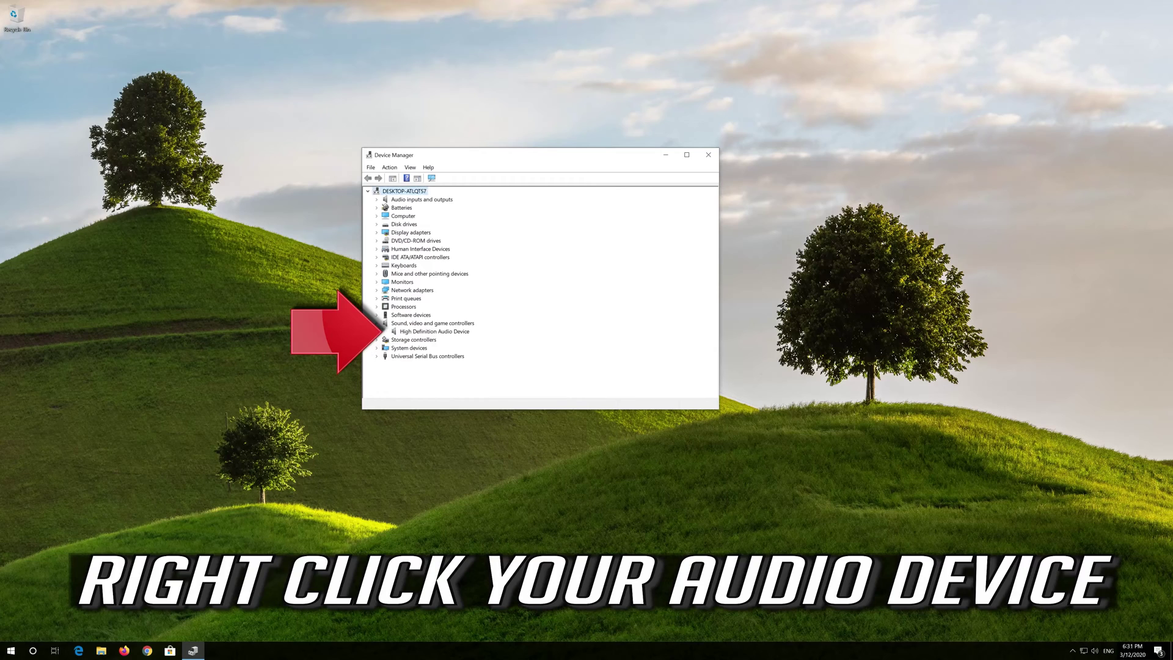
pyautogui.click(412, 331)
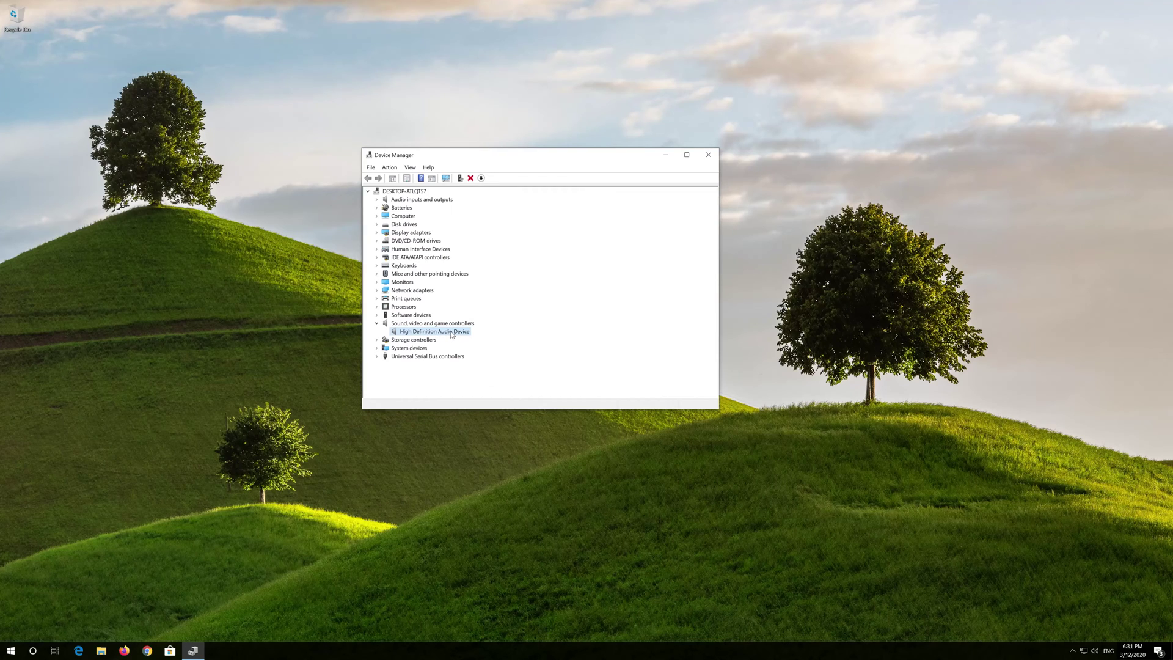
pyautogui.rightClick(452, 333)
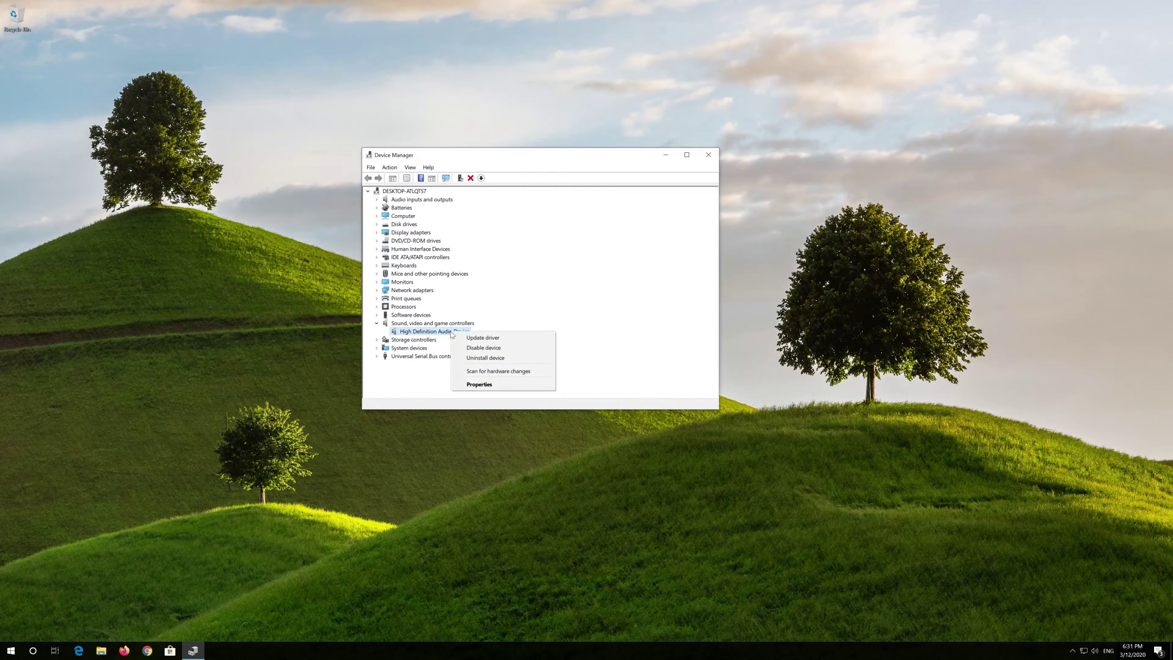
# Update the High Definition Audio Device driver with an automatic online search
pyautogui.click(515, 341)
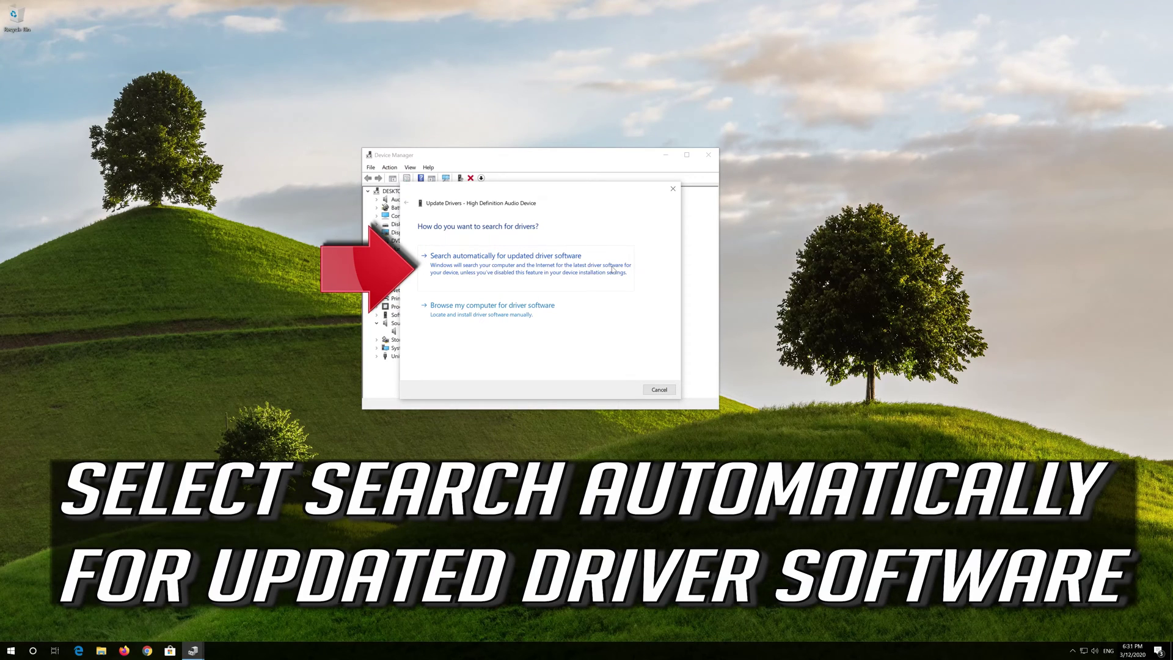
pyautogui.click(528, 269)
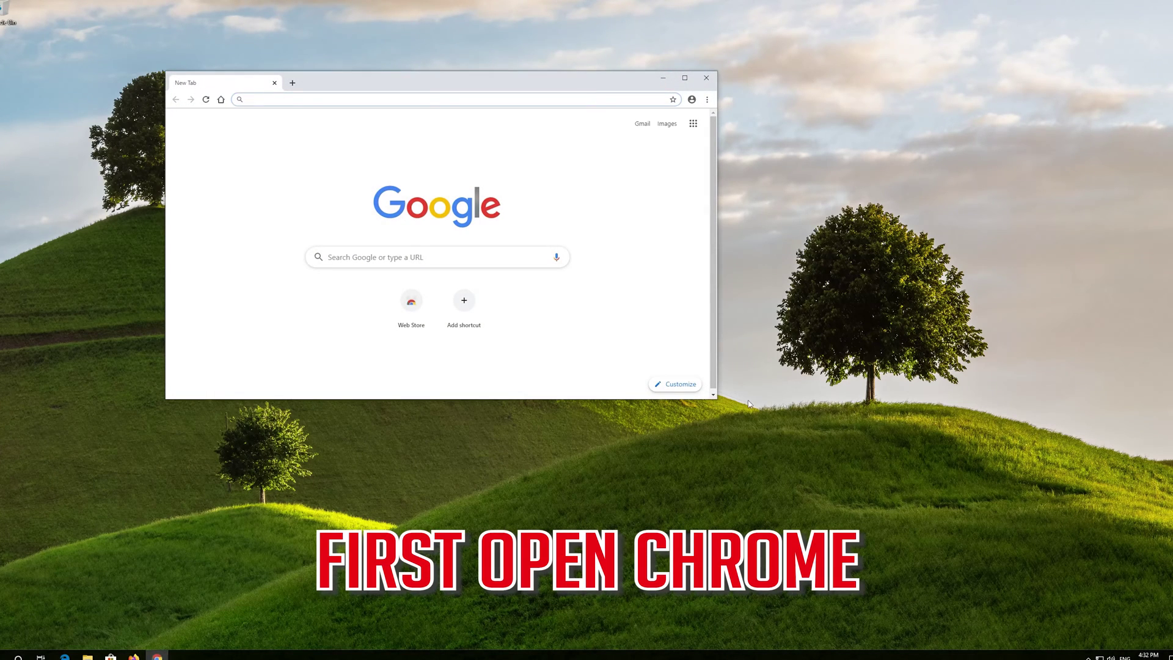
# Enlarge and reposition the Chrome window, then go to Chrome's Settings page
pyautogui.moveTo(716, 400); pyautogui.dragTo(871, 482)
pyautogui.moveTo(746, 79); pyautogui.dragTo(813, 100)
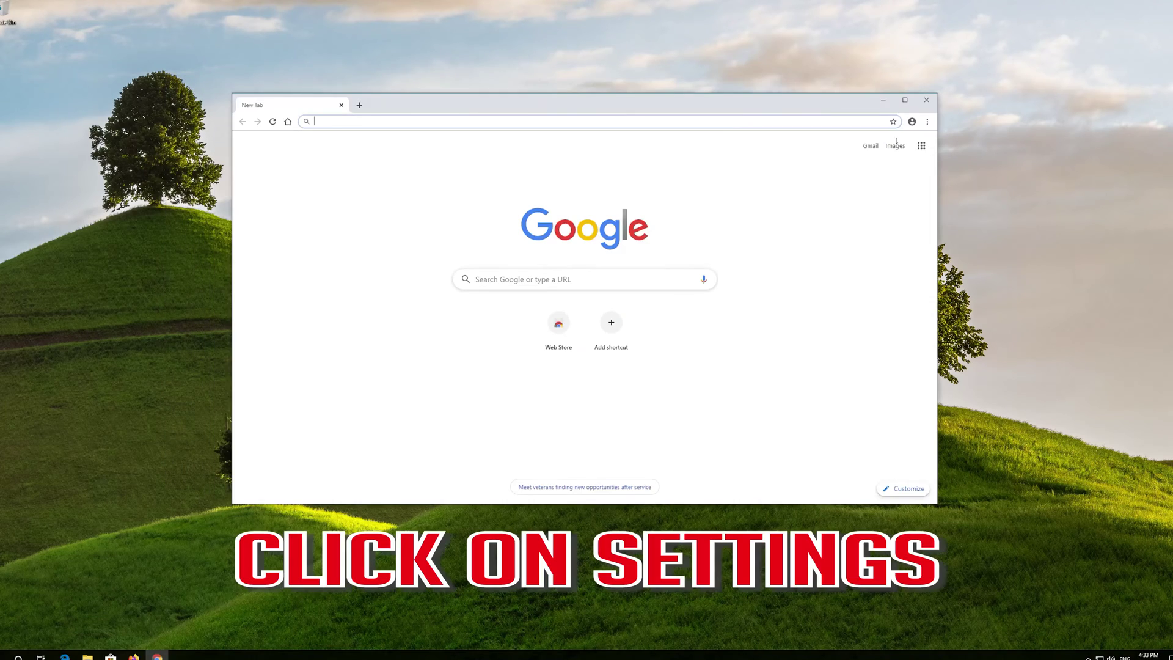
pyautogui.click(927, 123)
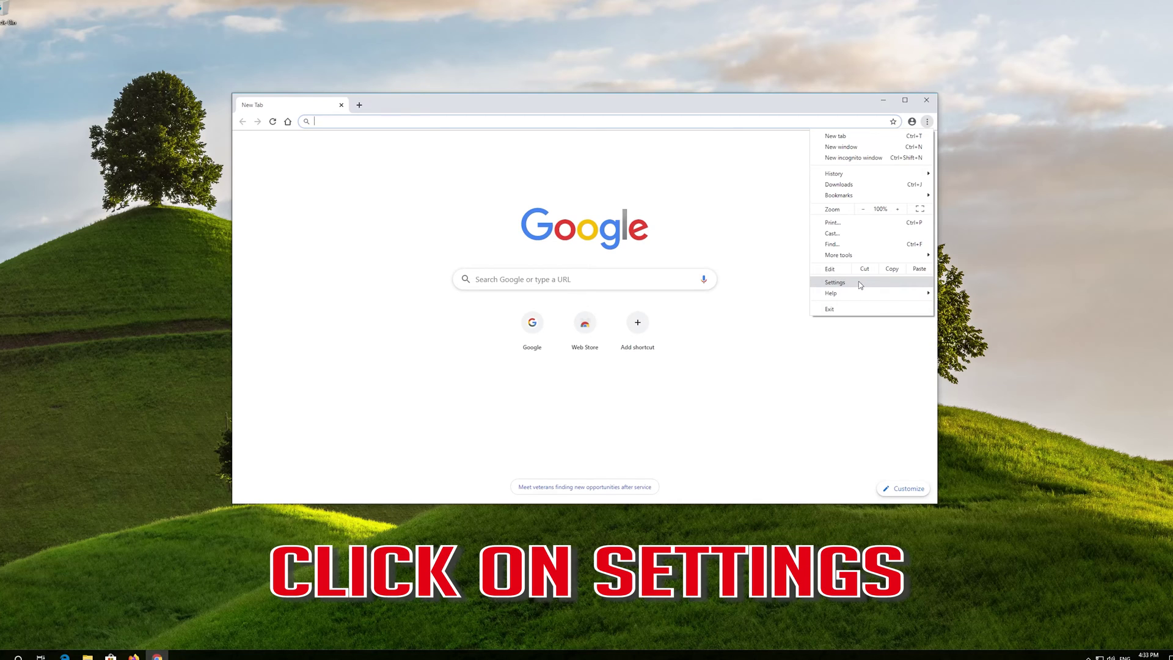
pyautogui.click(835, 282)
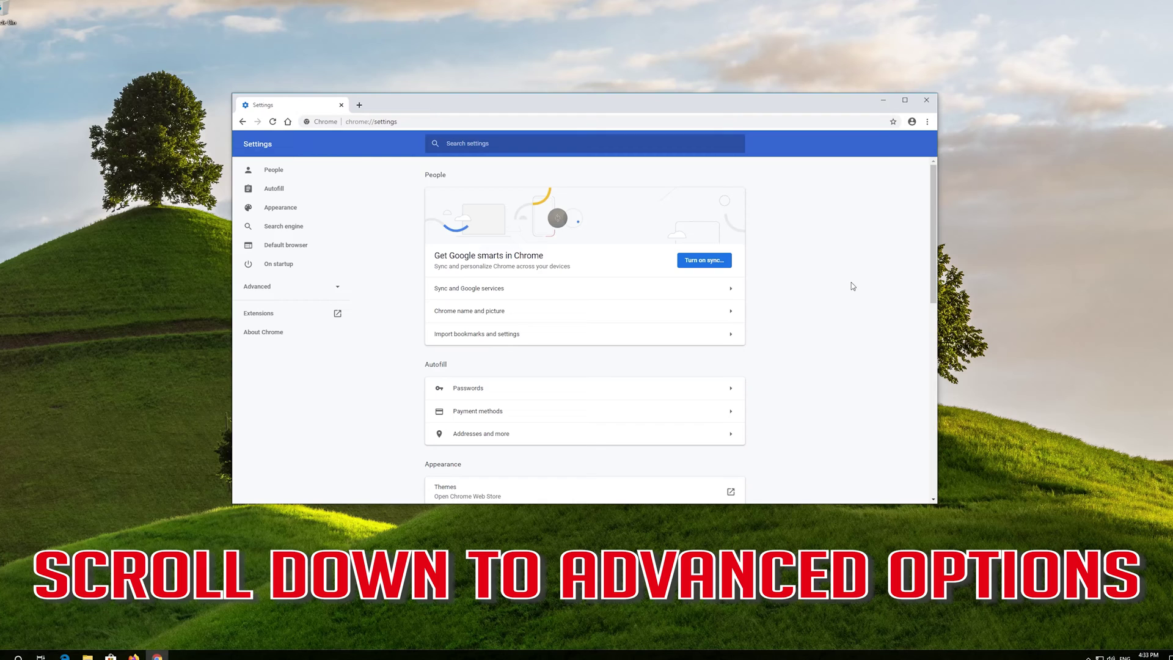
# Expand the Advanced section at the bottom of Chrome Settings
pyautogui.scroll(-10, 848, 286)
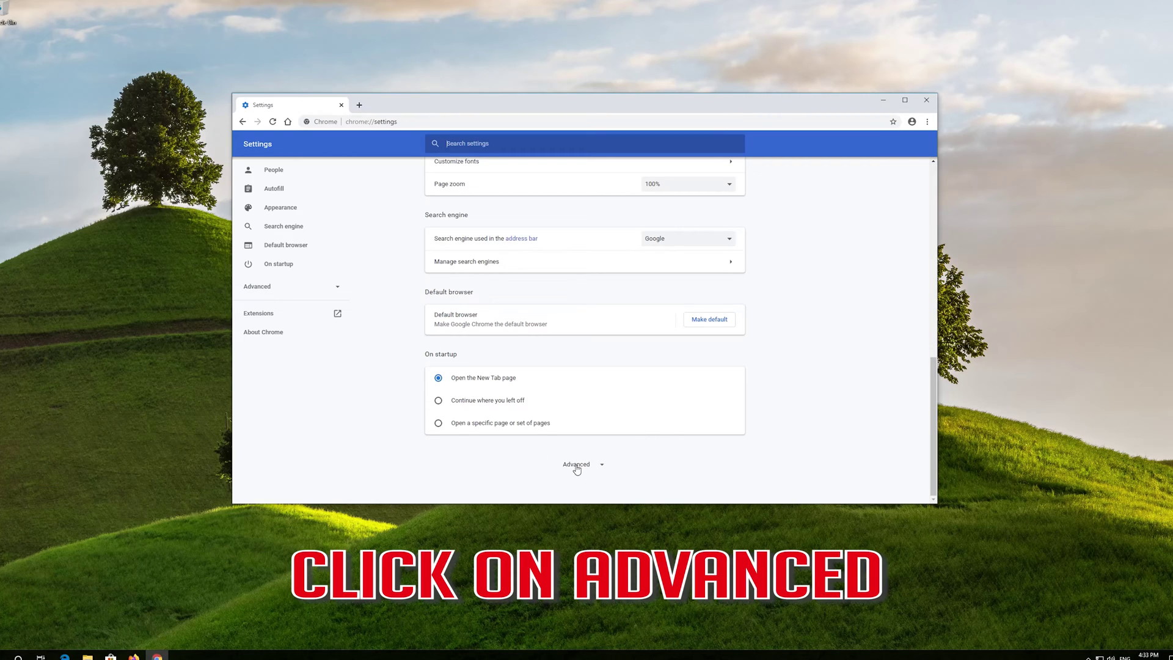
pyautogui.click(577, 465)
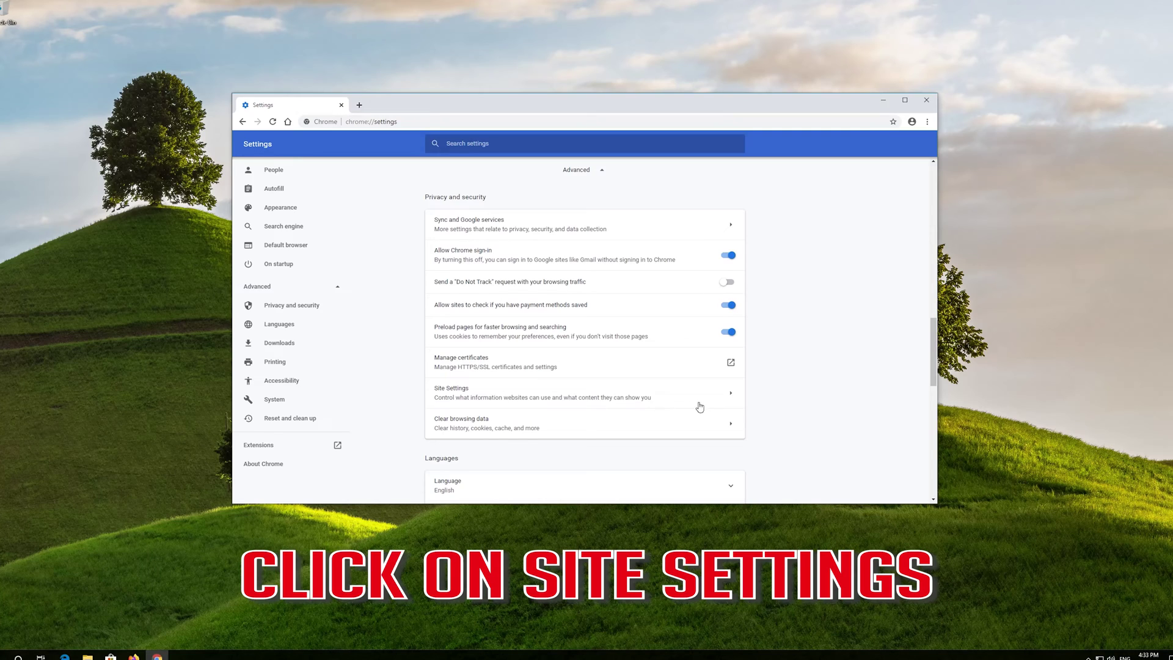
# Go to Site Settings and scroll down to the Sound permission
pyautogui.click(498, 394)
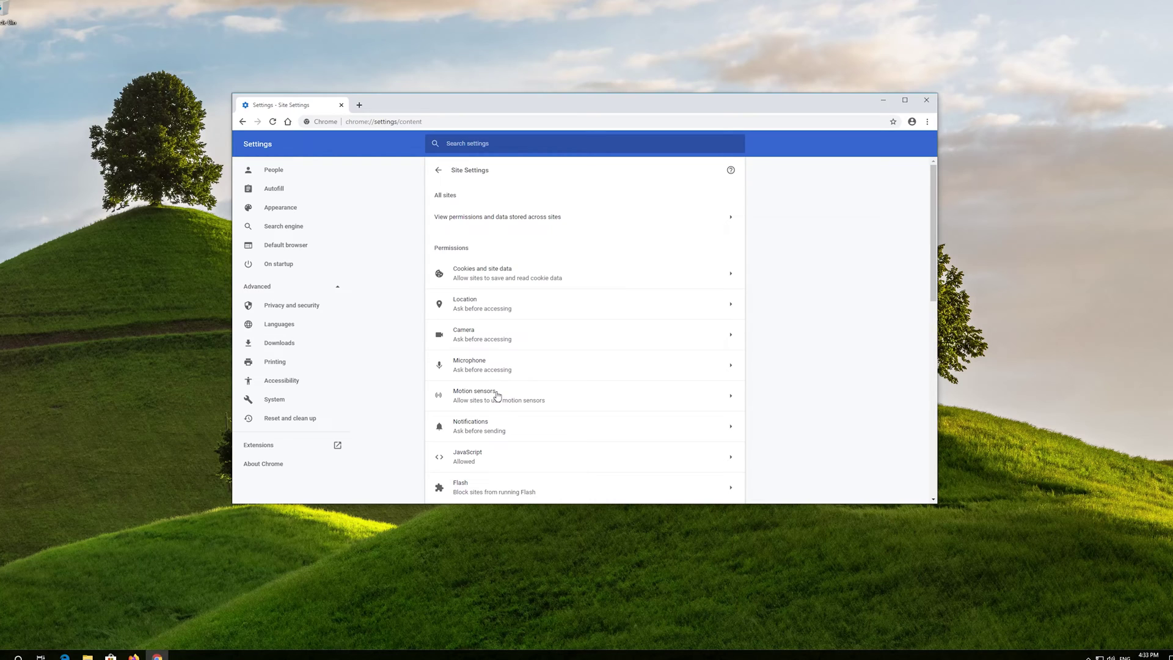
pyautogui.scroll(-3, 497, 396)
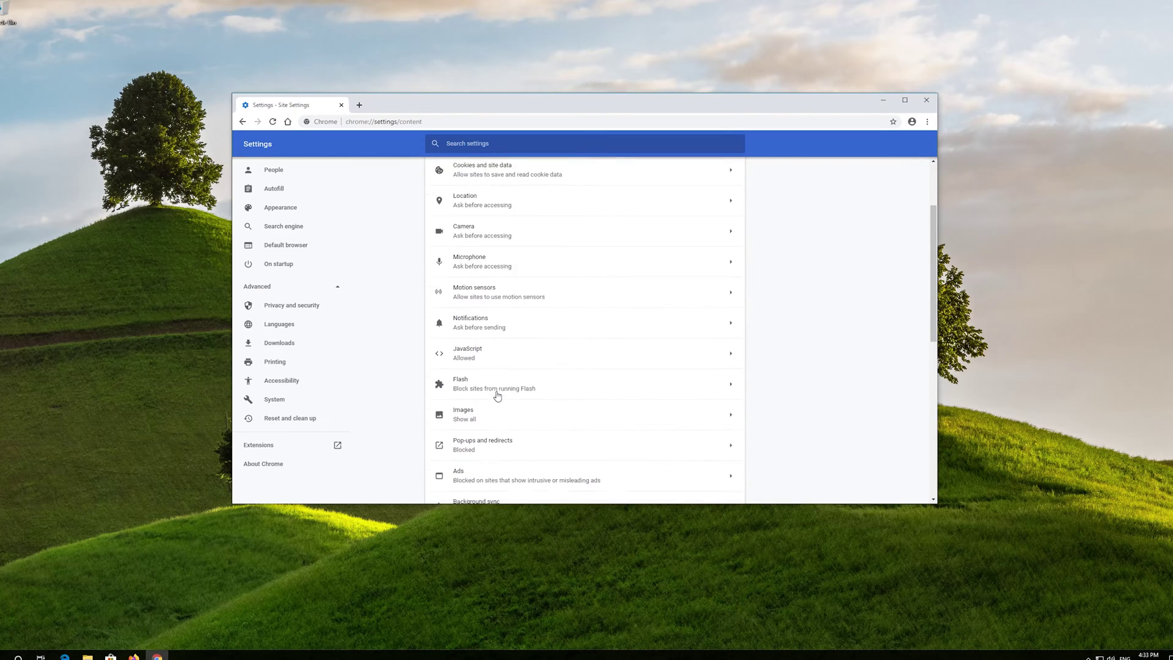
pyautogui.scroll(-1, 498, 396)
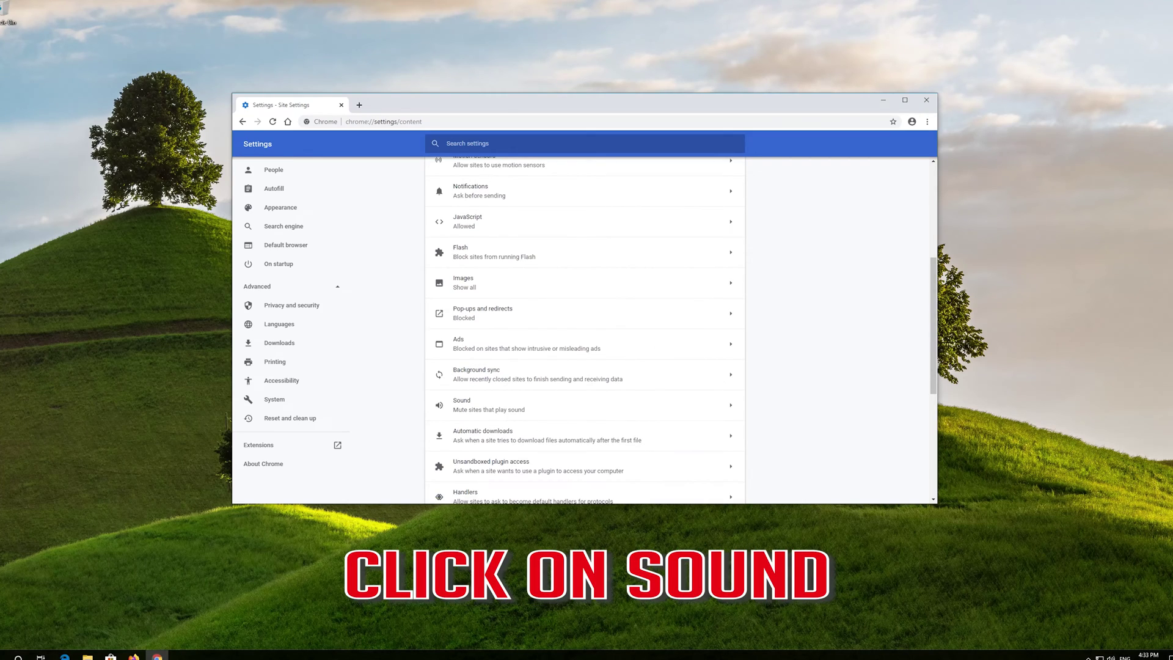
# Set Chrome's Sound permission to 'Allow sites to play sound (recommended)'
pyautogui.click(486, 408)
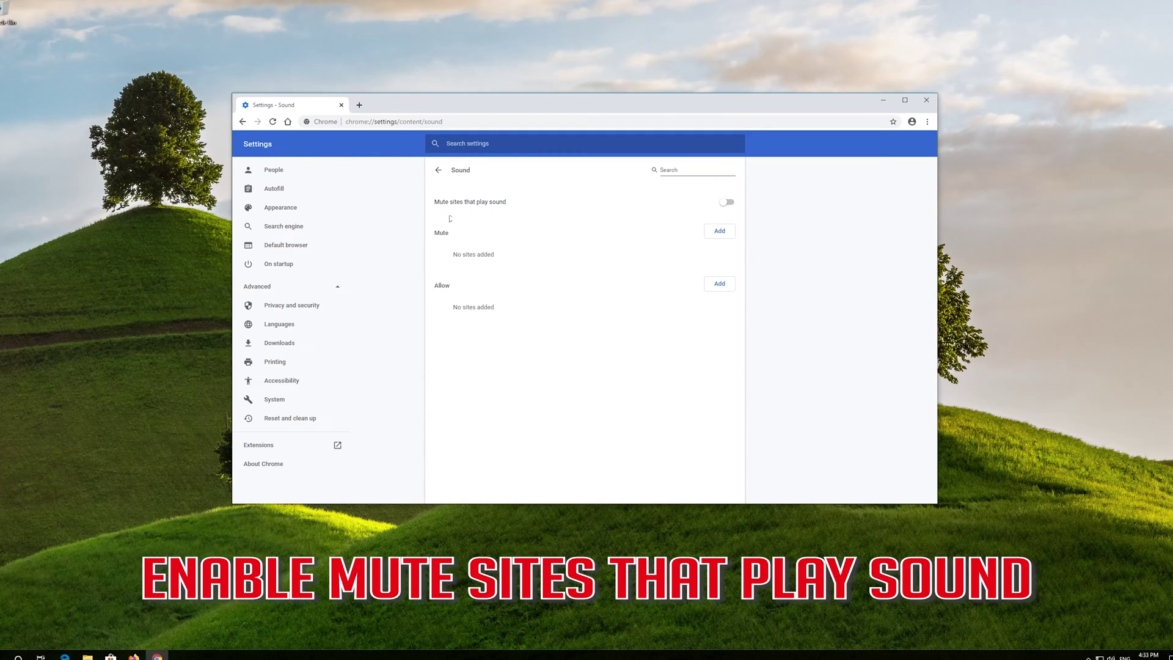
pyautogui.click(729, 204)
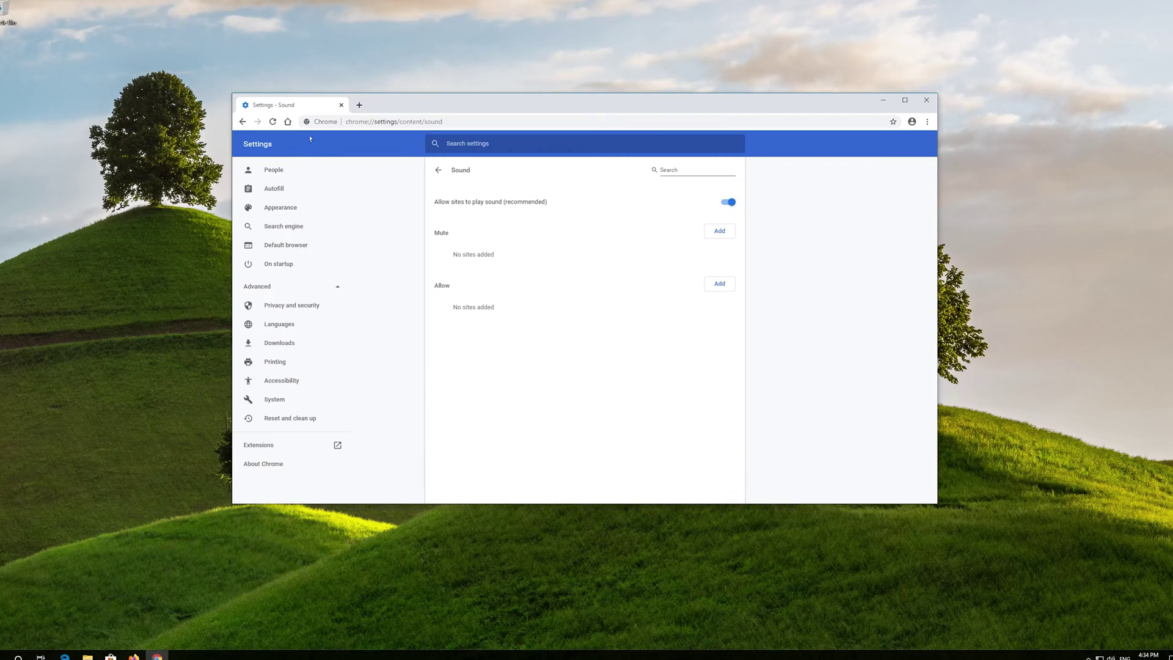
pyautogui.click(288, 122)
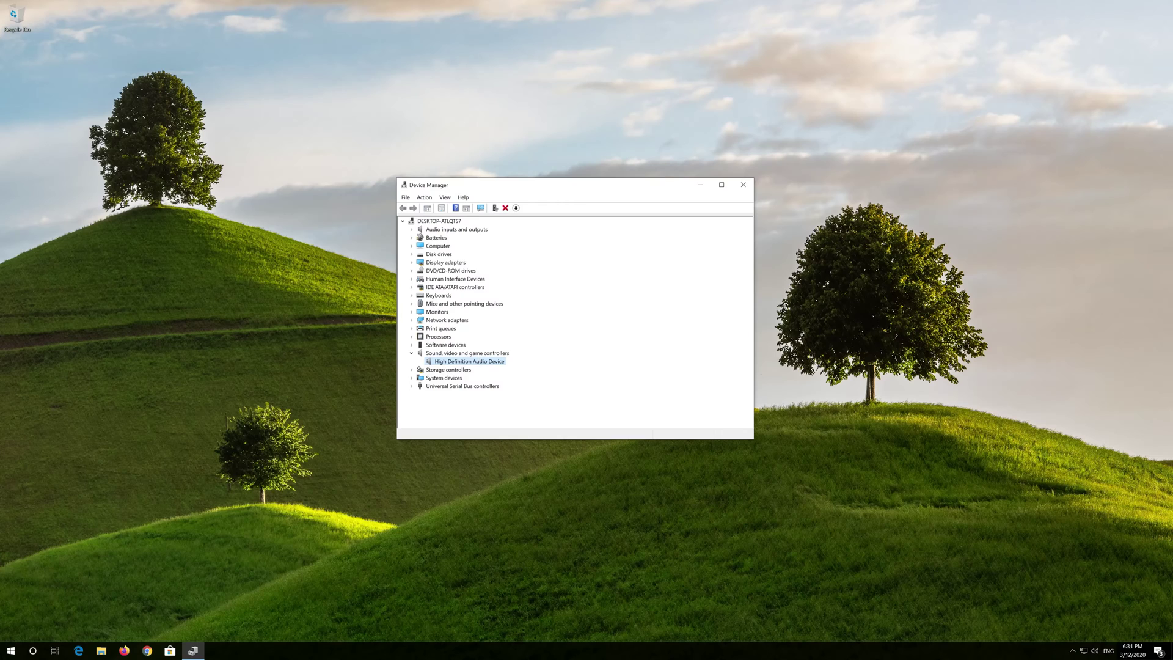
# Launch the Update Drivers wizard for the High Definition Audio Device
pyautogui.rightClick(471, 363)
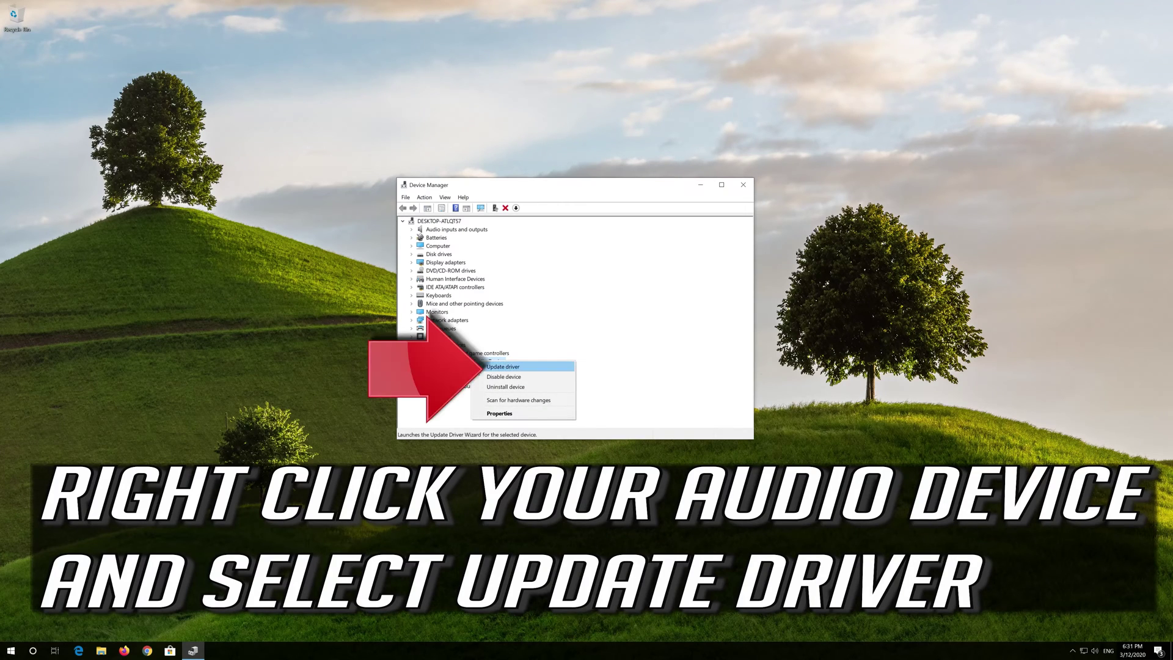
pyautogui.click(548, 369)
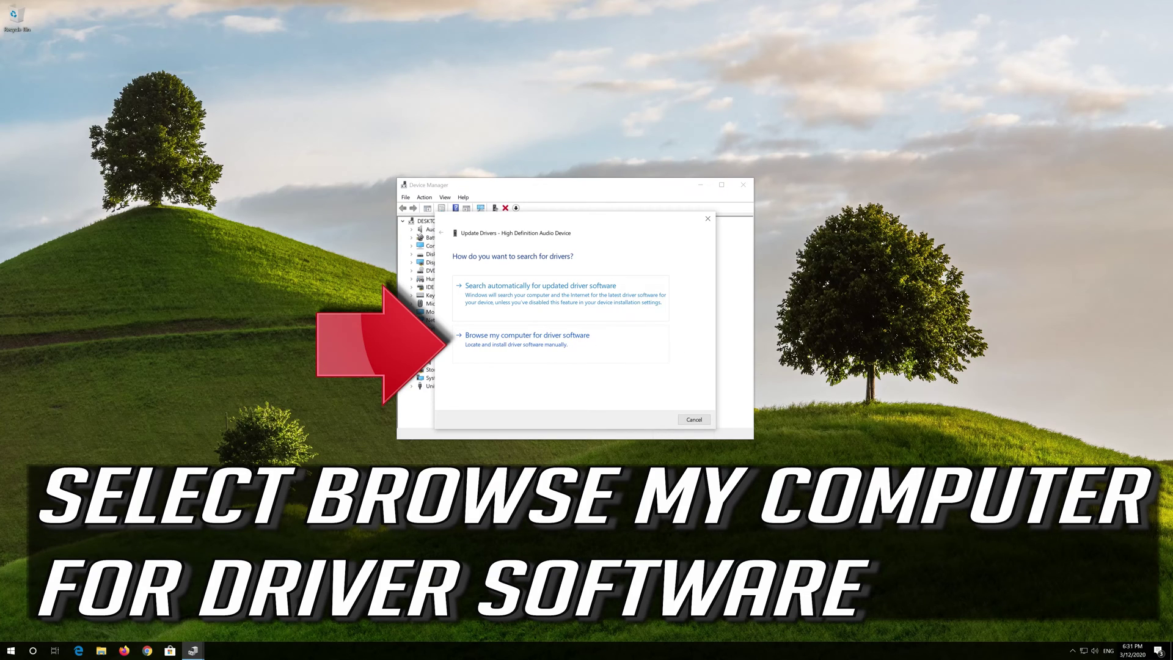
# Reinstall the High Definition Audio Device driver from this computer's list of compatible drivers
pyautogui.click(535, 352)
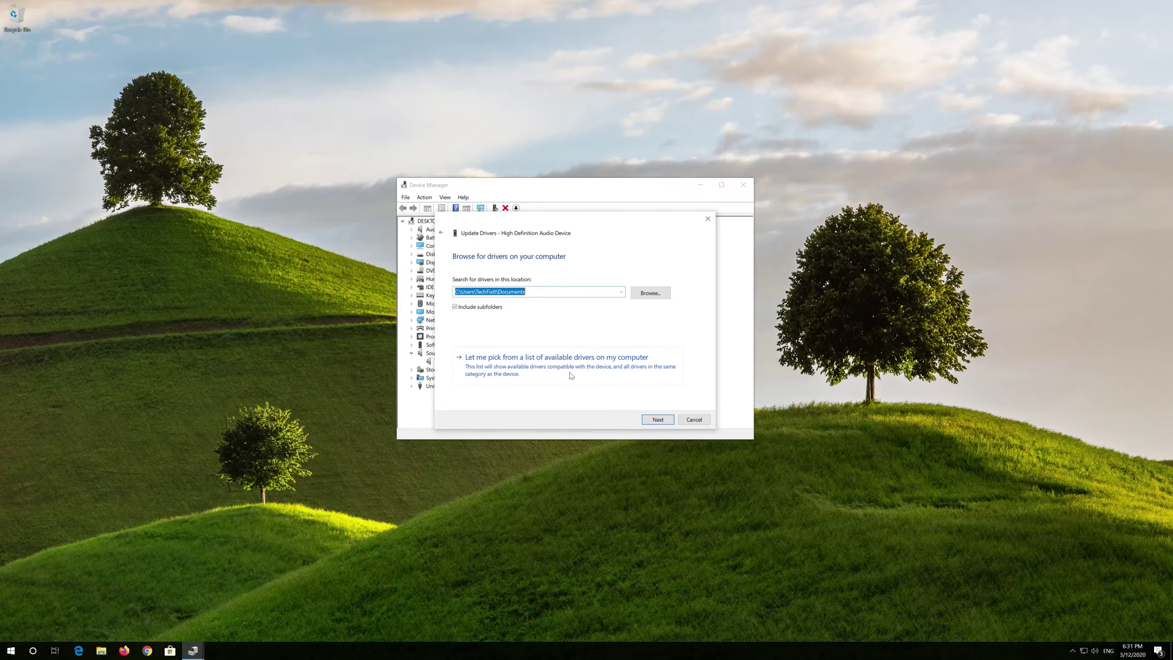
pyautogui.click(571, 375)
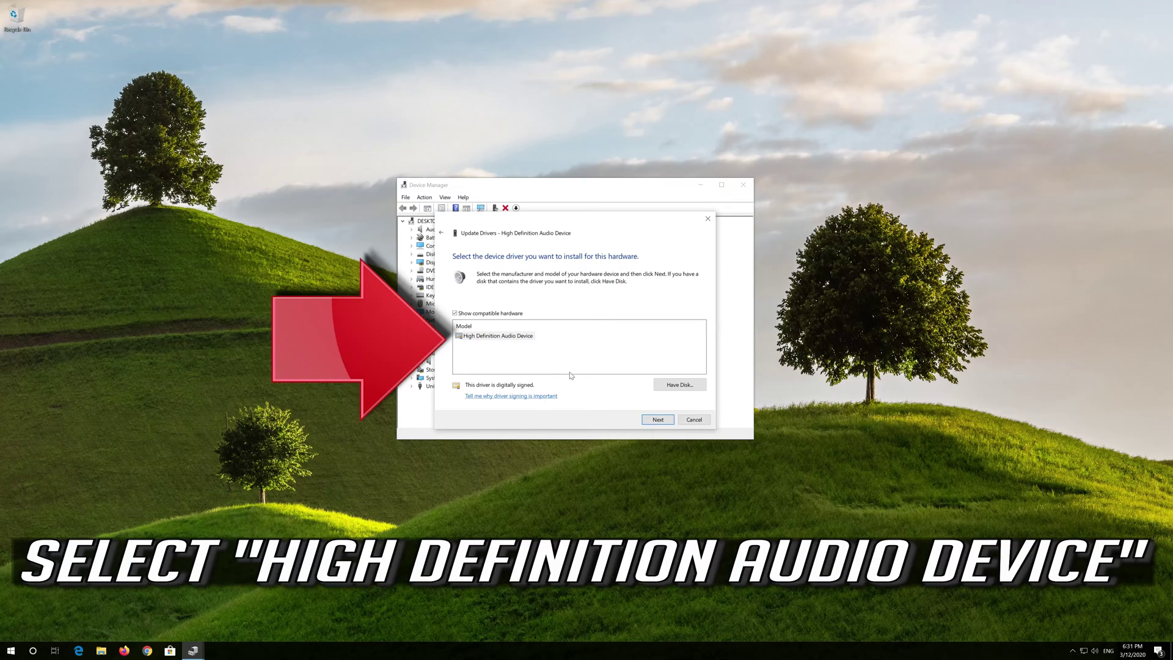
pyautogui.click(468, 340)
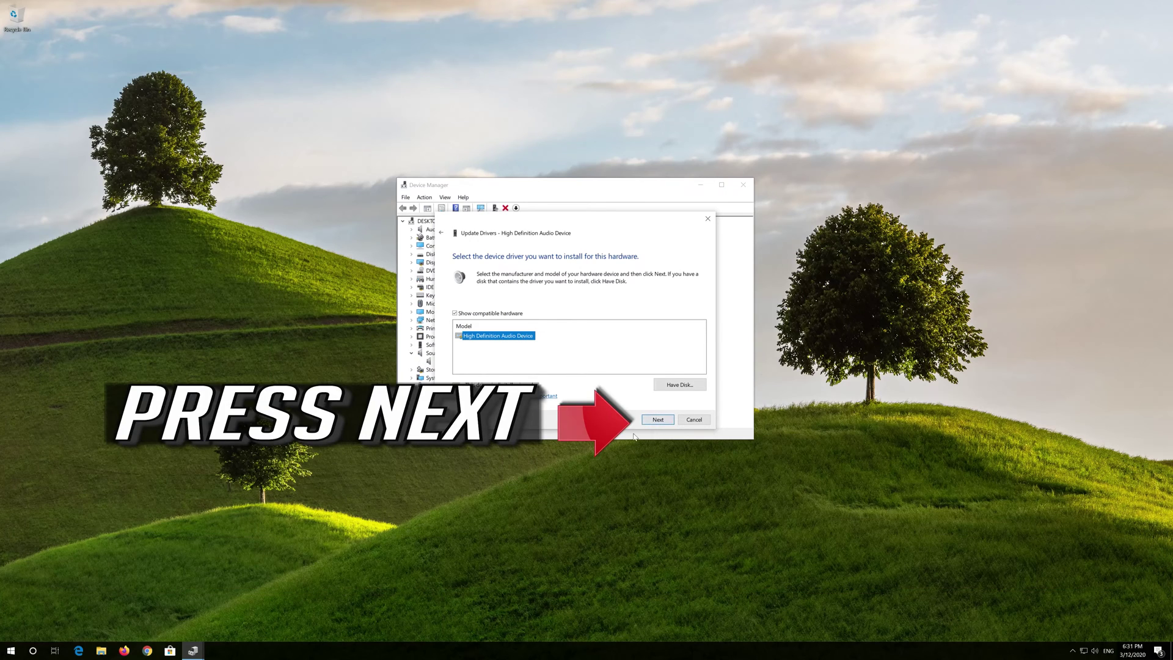
pyautogui.click(658, 420)
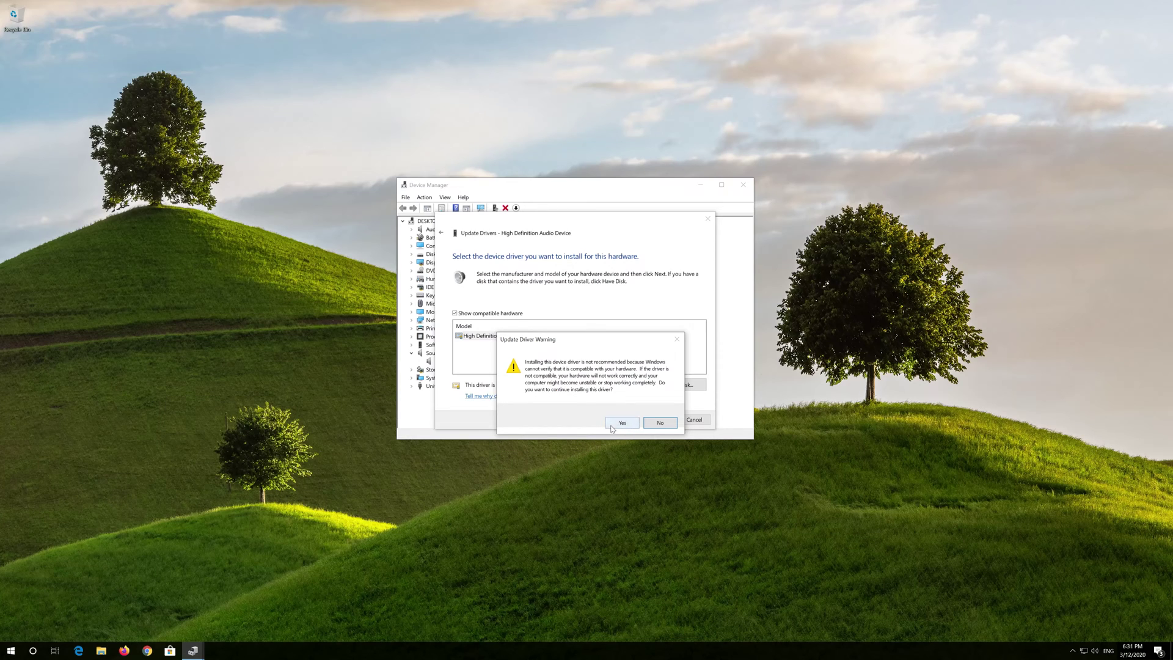
pyautogui.click(614, 426)
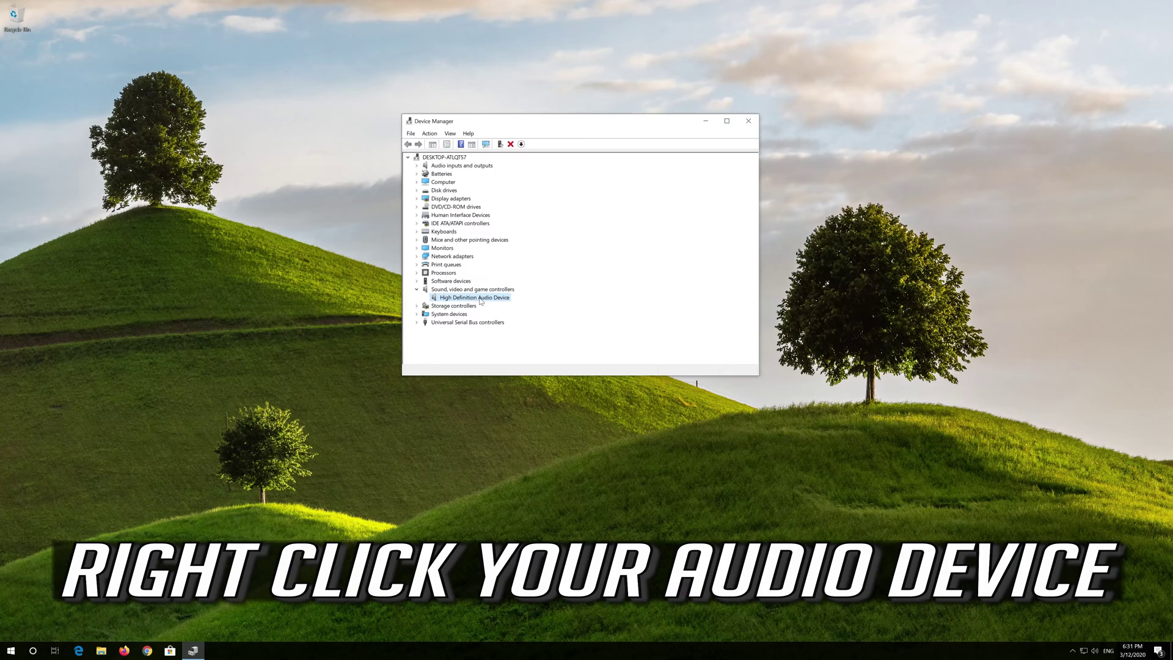
# Uninstall the High Definition Audio Device, confirm the removal, and close Device Manager
pyautogui.rightClick(480, 300)
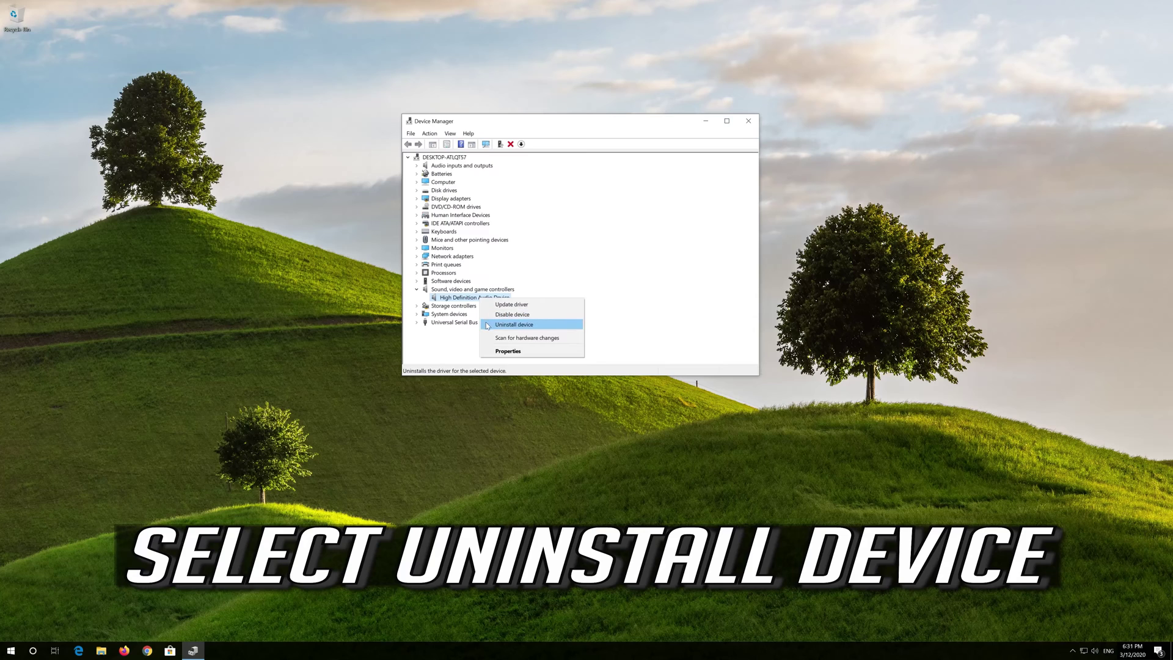
pyautogui.click(540, 325)
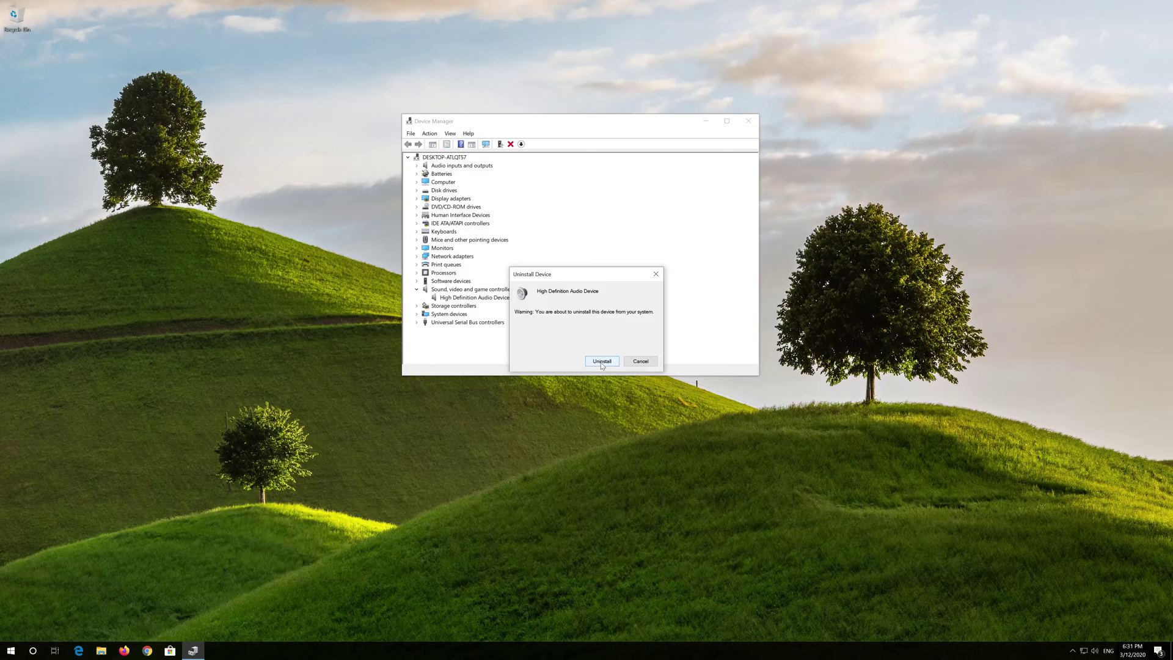
pyautogui.click(602, 362)
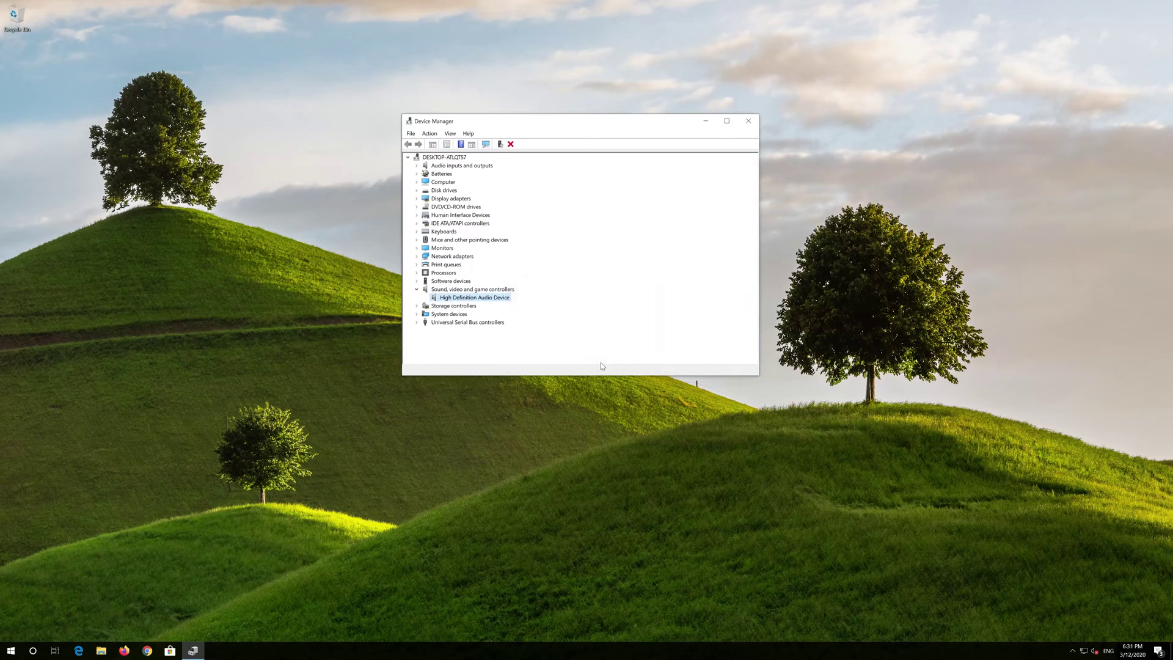
pyautogui.click(749, 122)
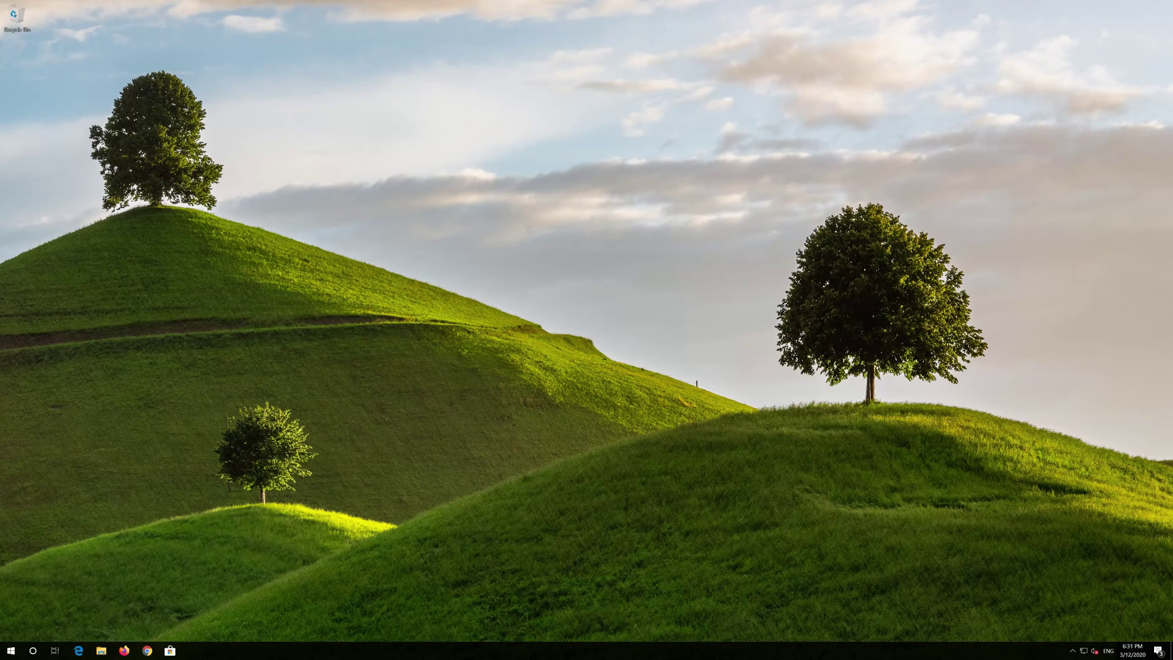